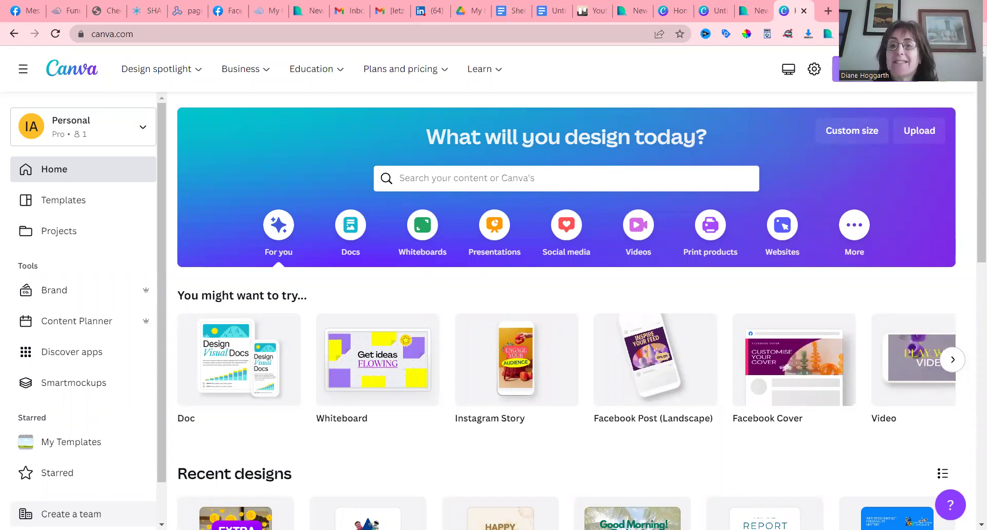
- Open the Create a design menu of suggested design types
click(864, 69)
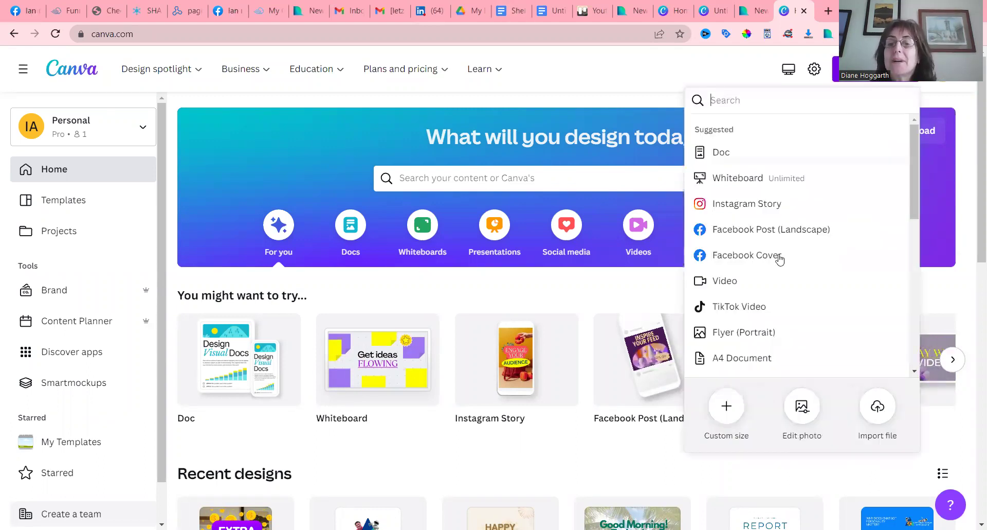
- Start a TikTok video design and make the 13.1s uploaded selfie clip its full-page background
click(731, 307)
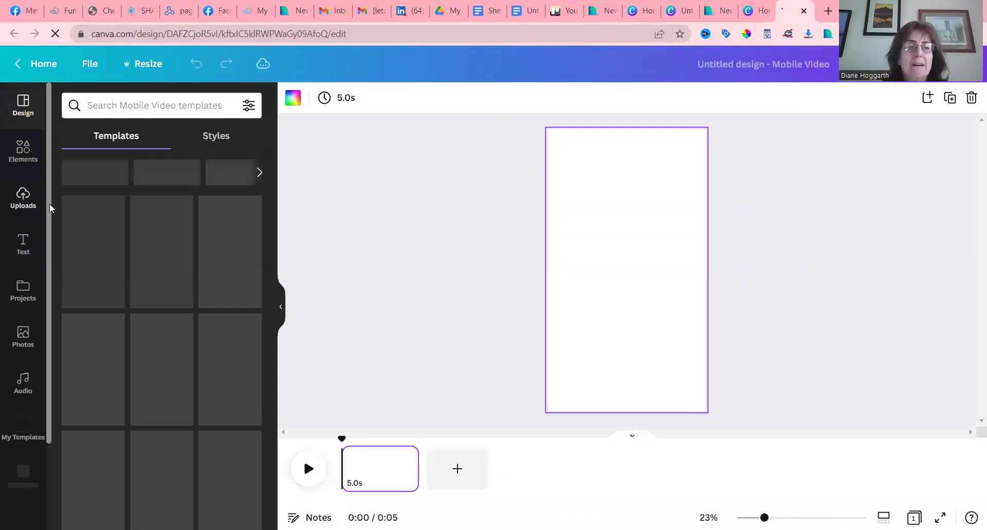
click(46, 205)
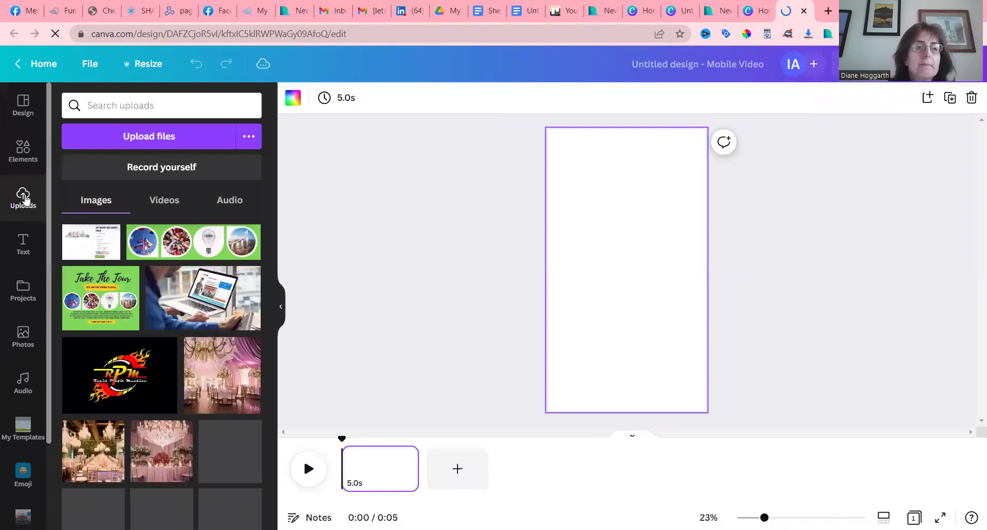
click(163, 202)
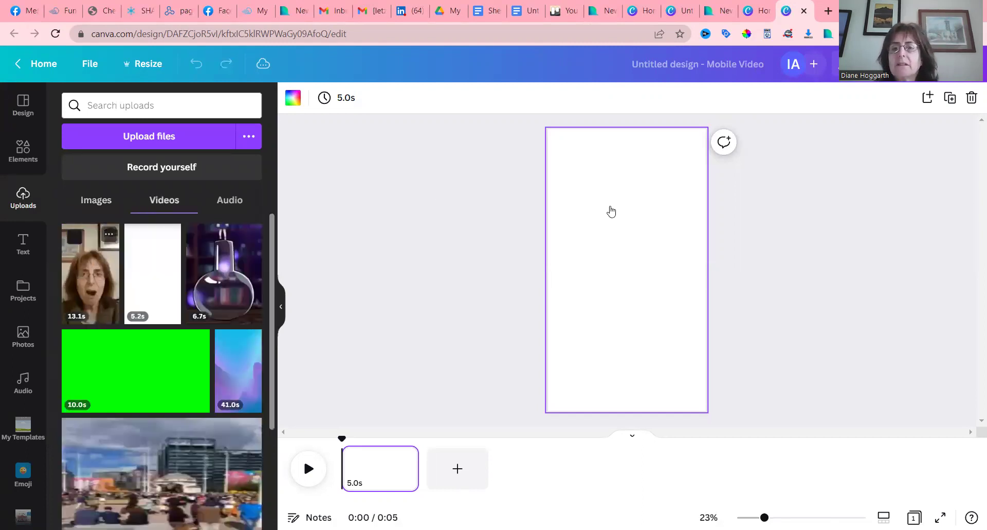
drag(611, 211, 611, 210)
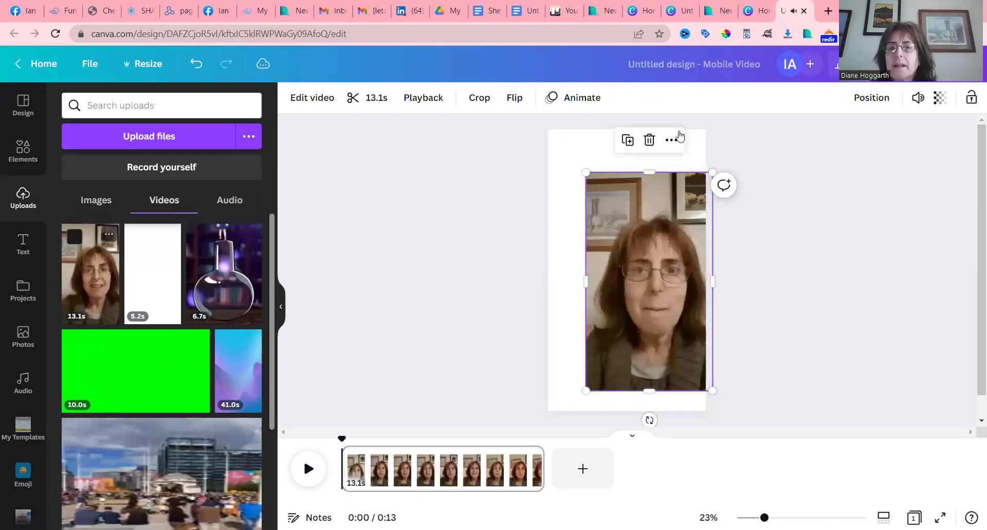
click(729, 380)
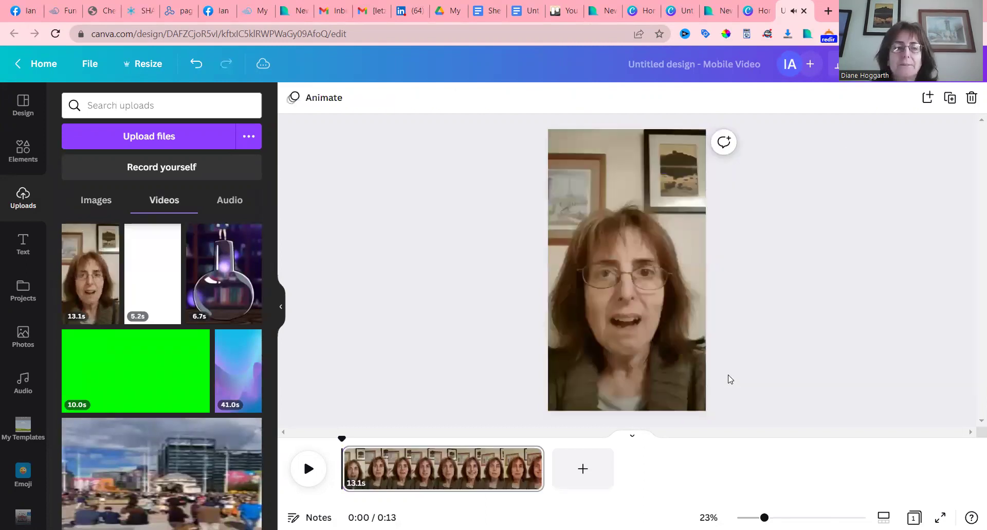
- Search Elements graphics for 'bonus' and place the rainbow BONUS graphic at the video's bottom
click(135, 141)
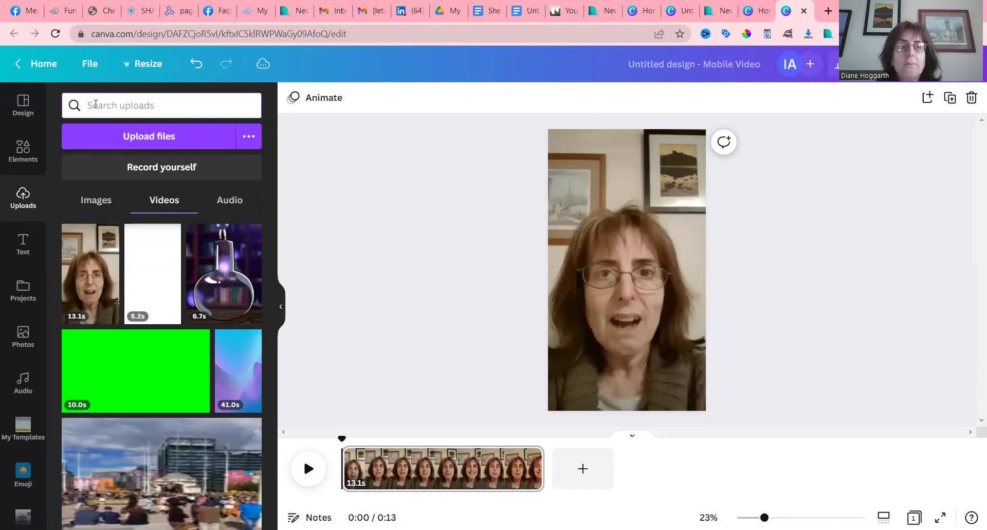
text(bonus)
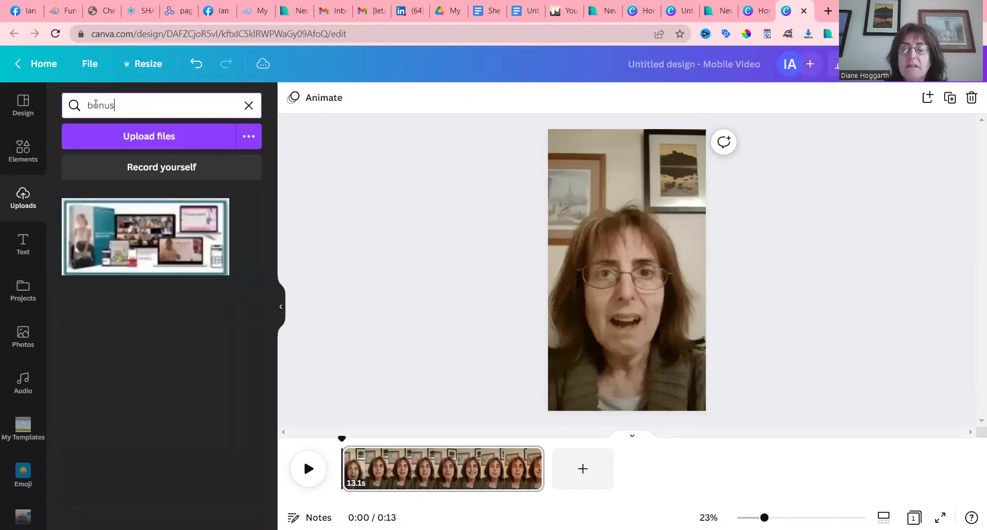
click(22, 150)
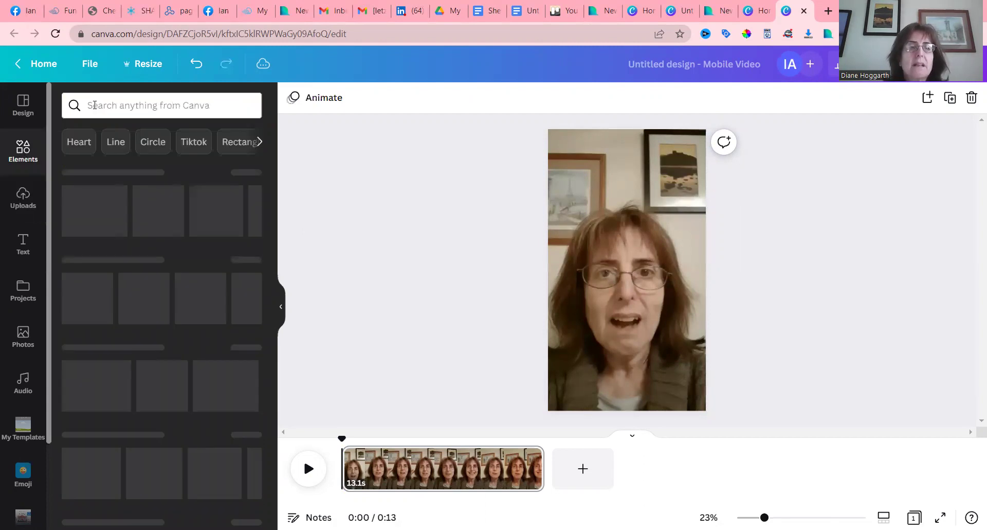
click(94, 105)
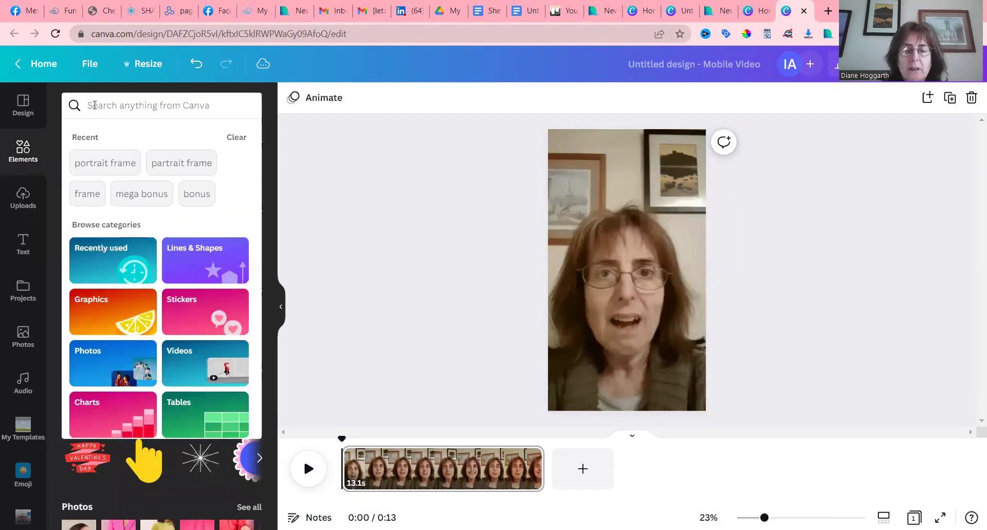
text(npmiud)
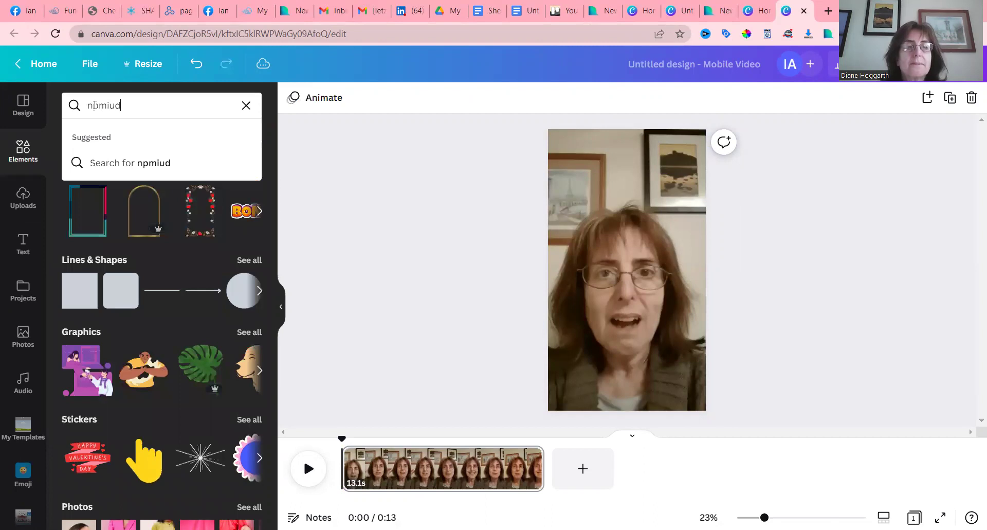
key(BackSpace)
key(BackSpace)
key(BackSpace)
text(bonus)
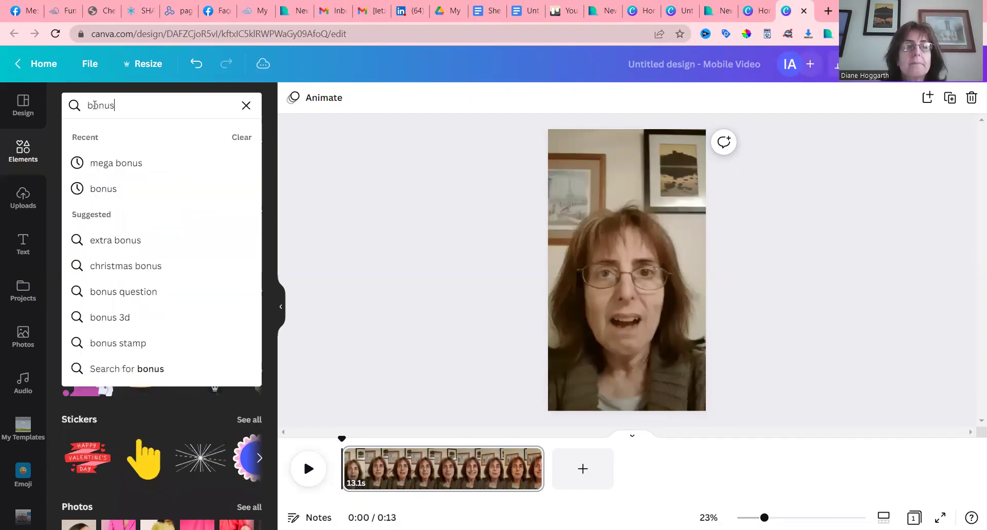
key(Return)
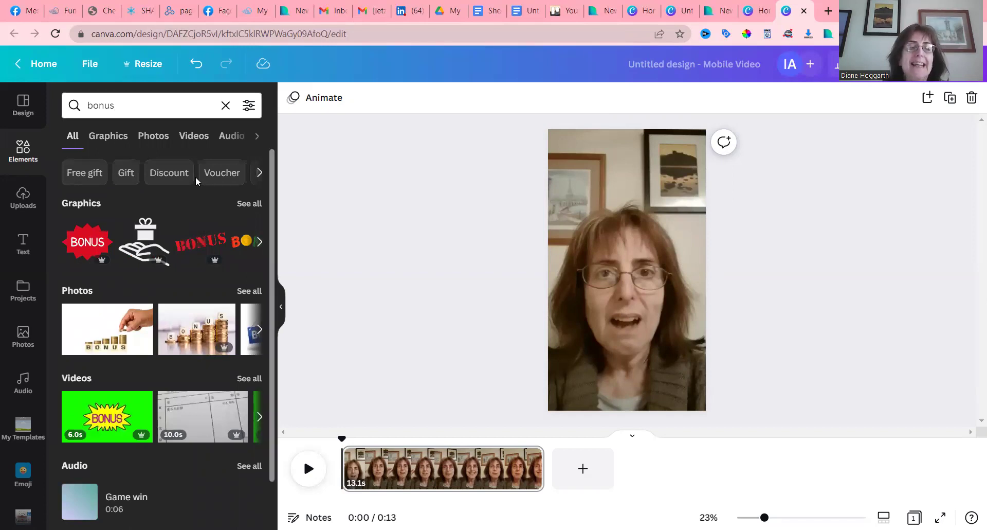
click(118, 137)
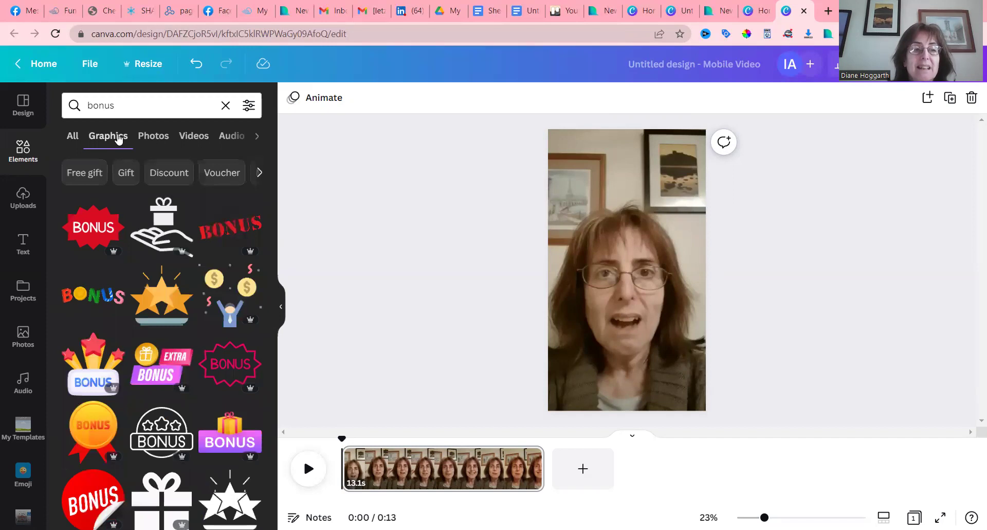
mouse_move(92, 295)
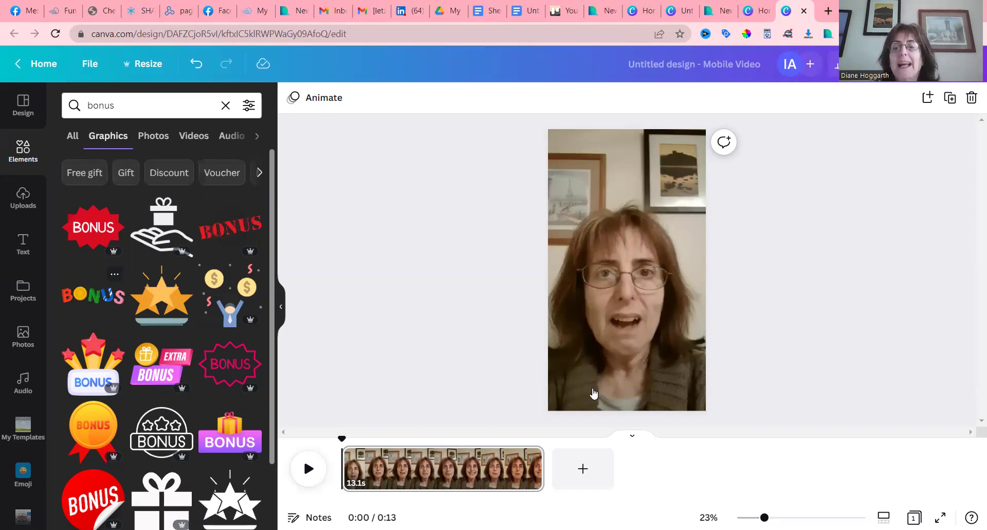
drag(594, 393, 594, 394)
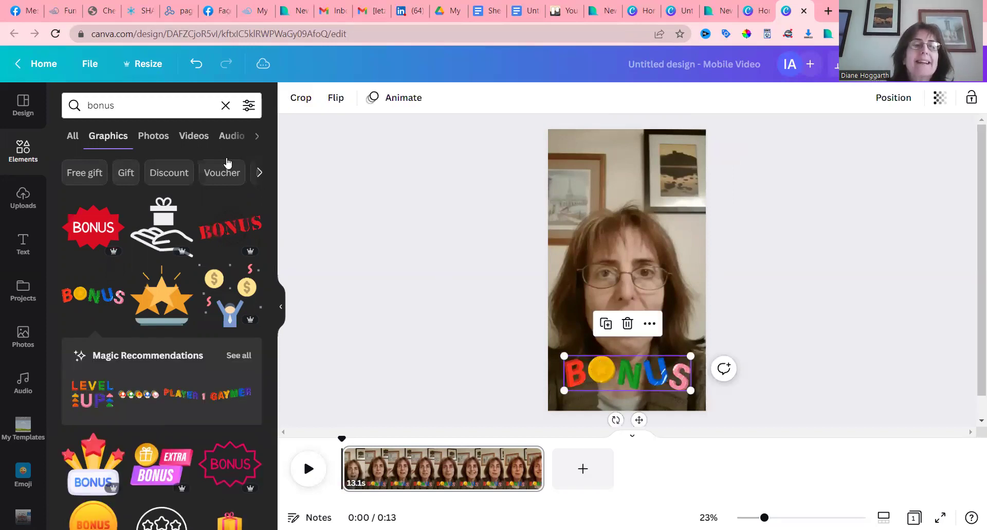
- Add a 'confetti' graphic from Elements, enlarge it and move it down over the face
click(124, 108)
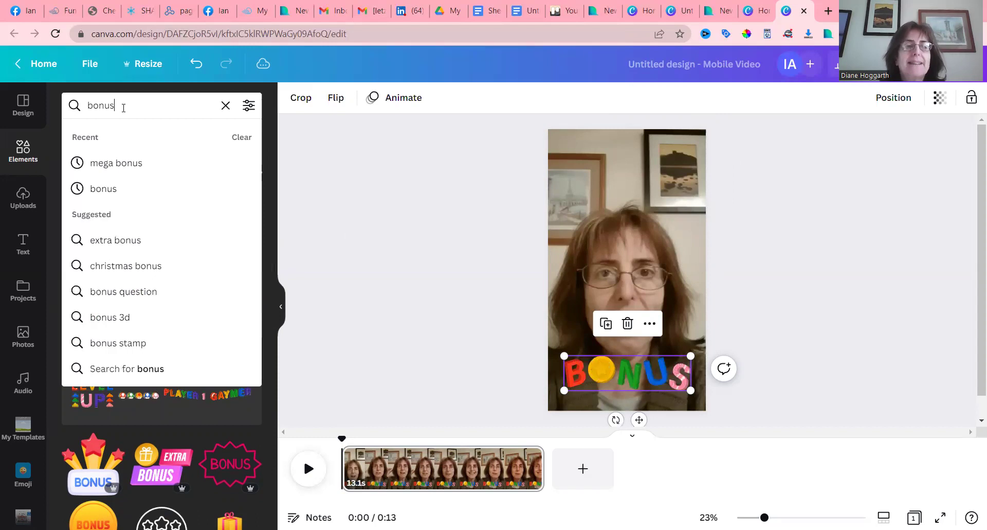
key(BackSpace)
key(BackSpace)
key(BackSpace)
key(BackSpace)
key(BackSpace)
text(c)
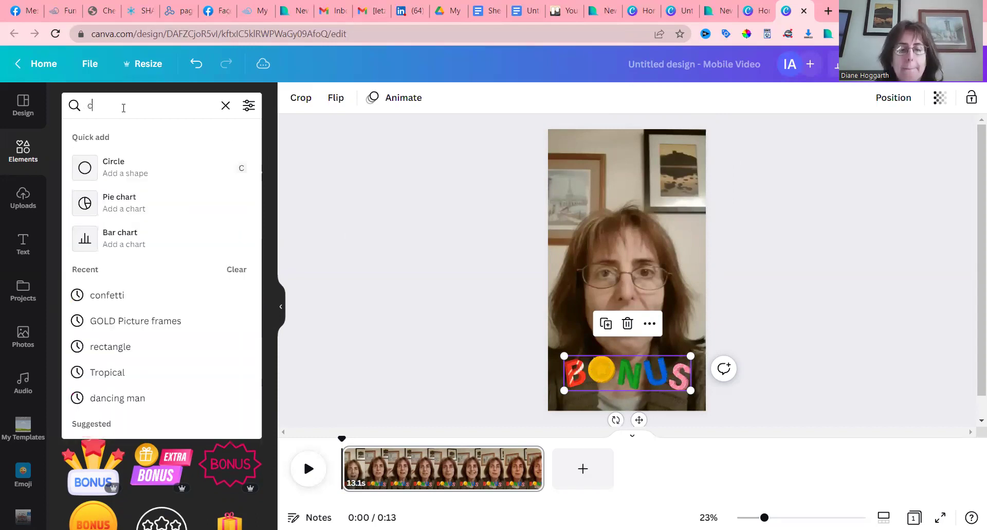
text(onfetti)
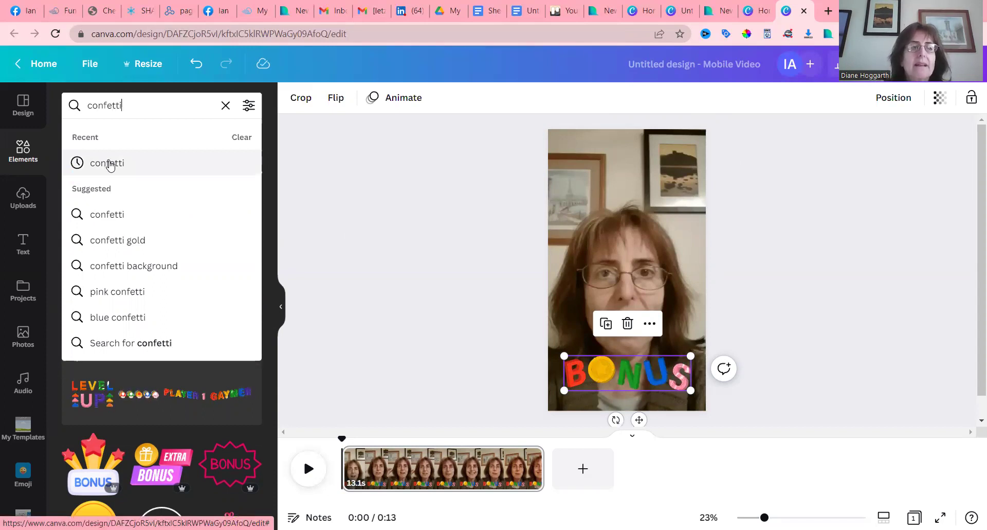
click(119, 153)
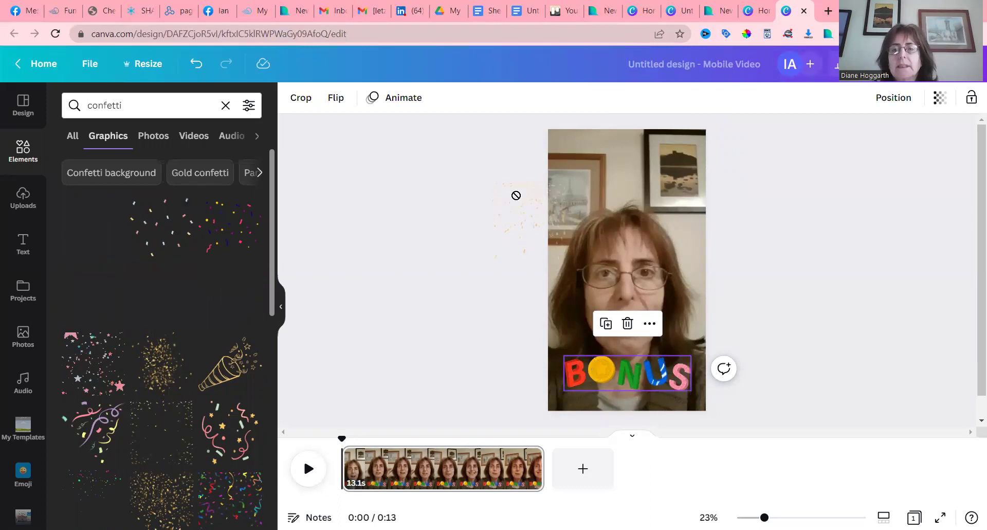
drag(594, 189, 593, 189)
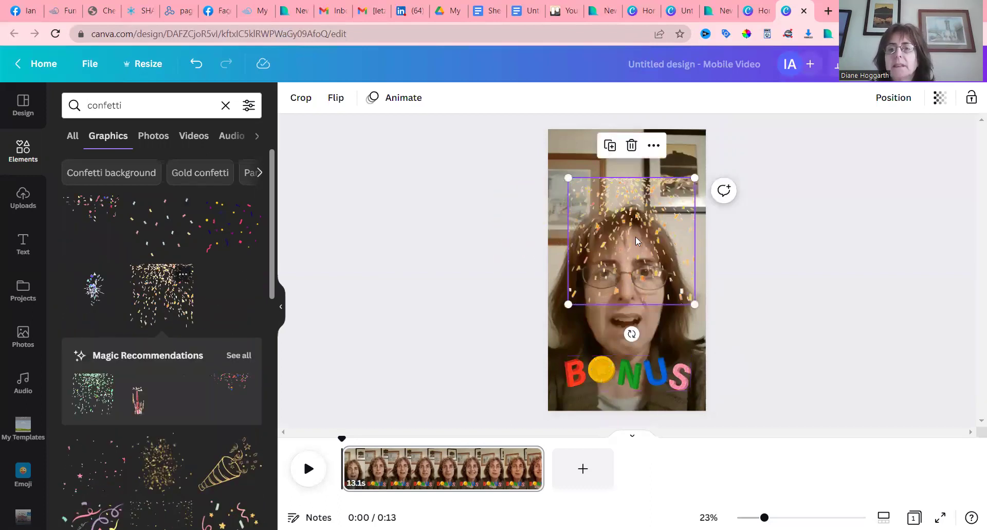
drag(695, 304, 693, 352)
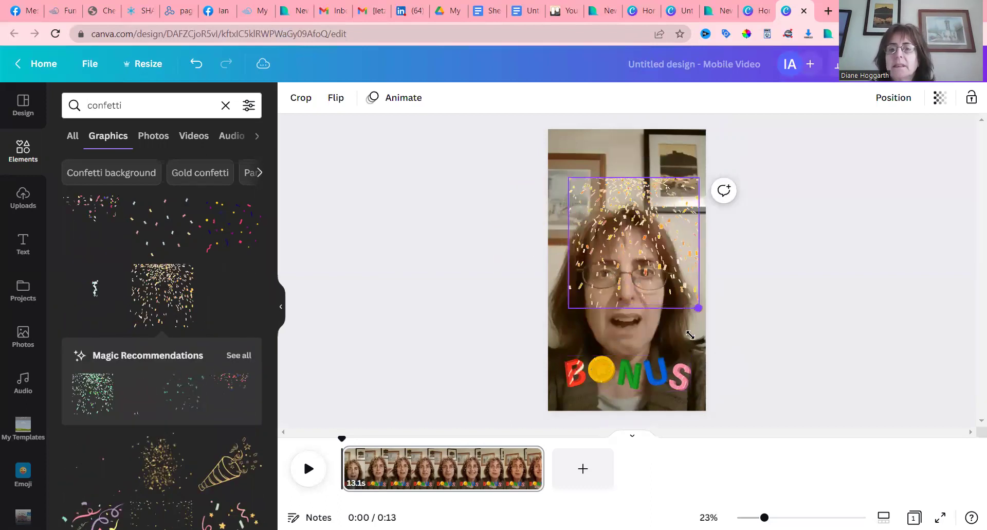
drag(633, 293, 607, 324)
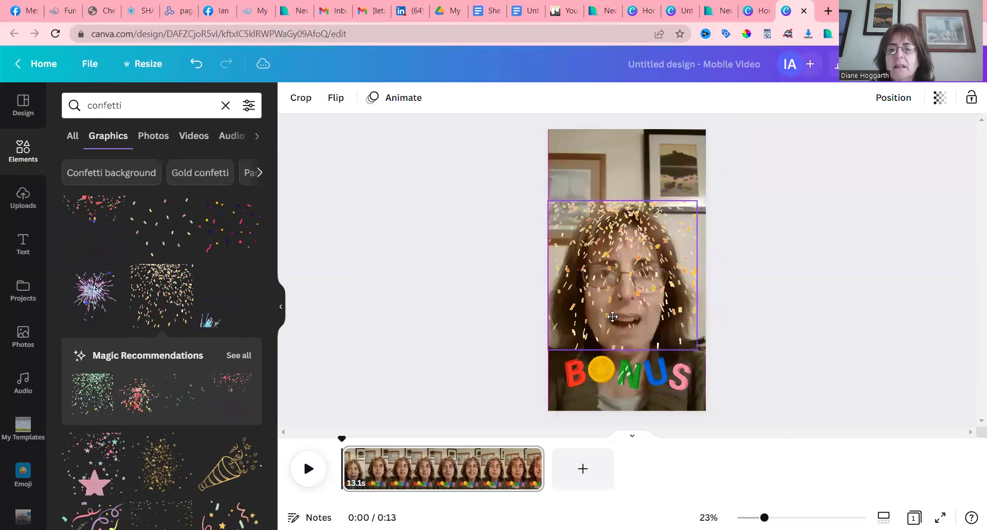
- Add cartoon eyes from an 'eyes' search, shrink them and place them above the head
click(129, 101)
key(BackSpace)
key(BackSpace)
key(BackSpace)
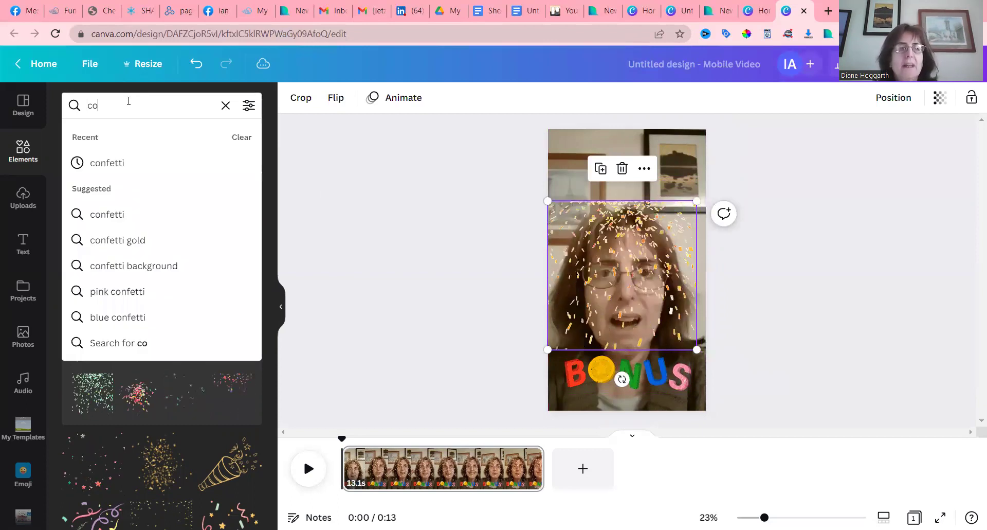
key(BackSpace)
key(BackSpace)
text(eye)
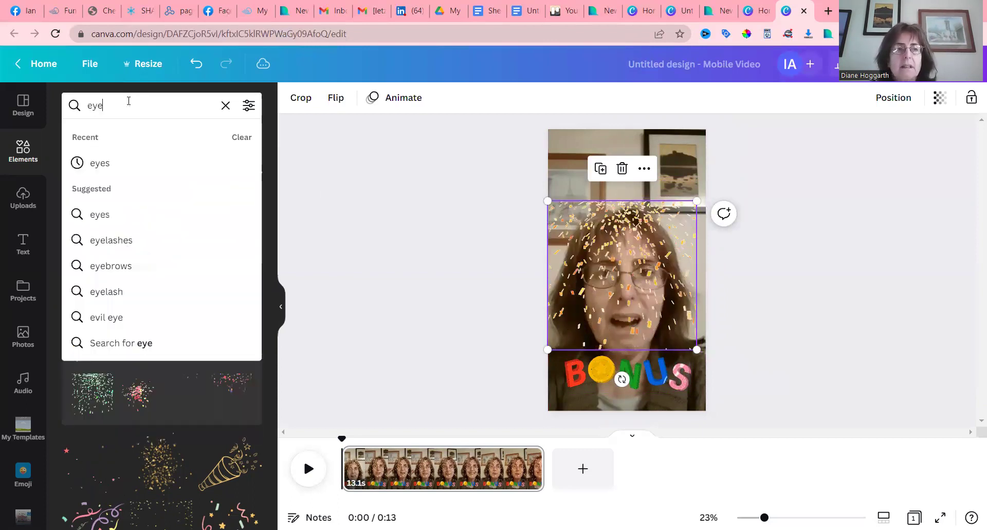
text(s)
key(Return)
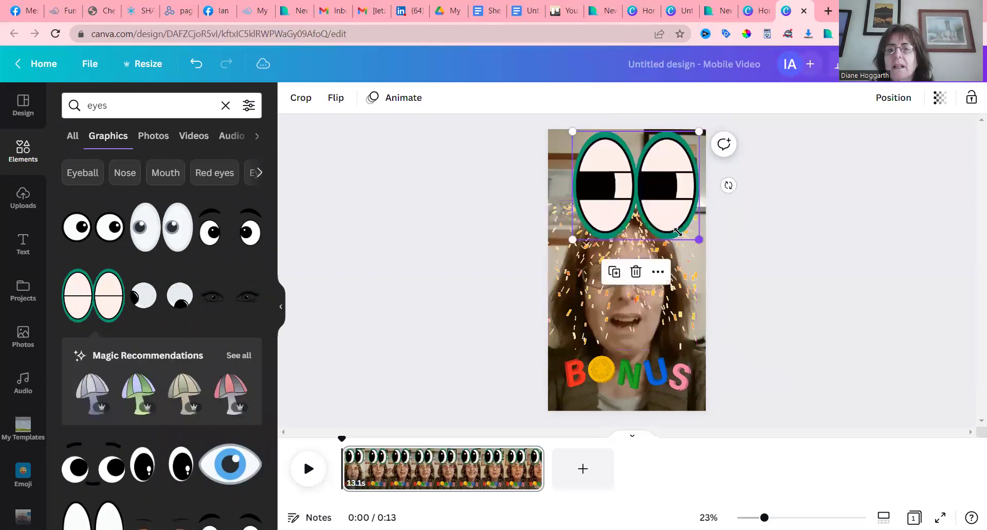
drag(658, 220, 636, 190)
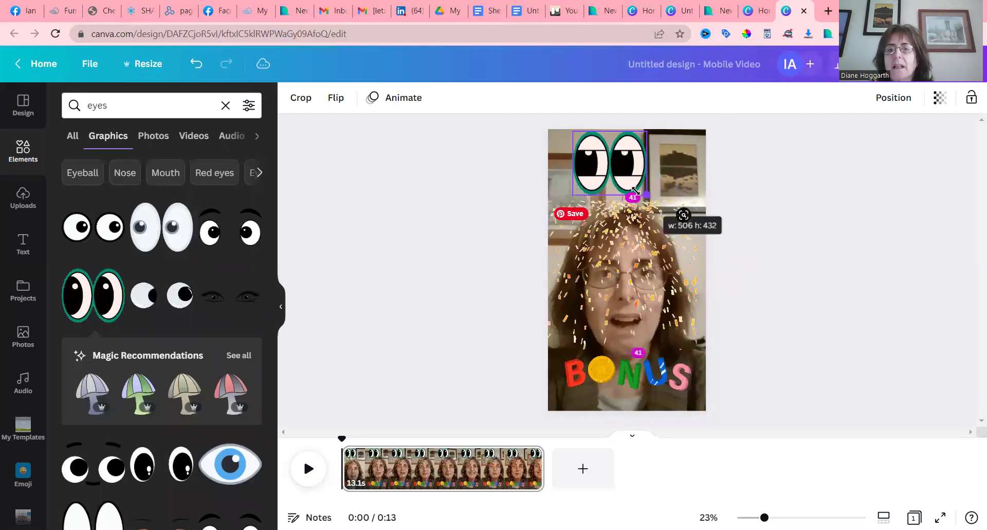
drag(607, 168, 624, 193)
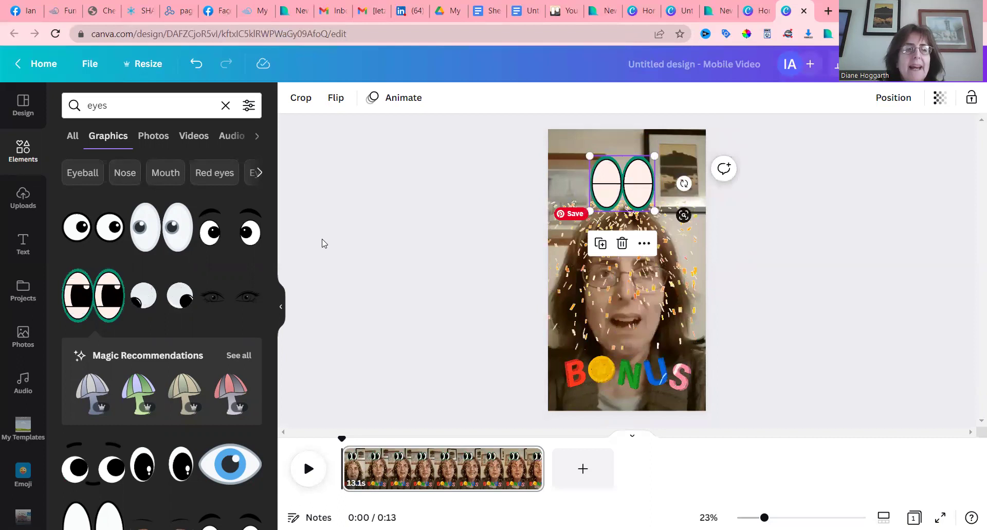
- Replace the eyes search with a 'portrait frame' graphics search
click(129, 102)
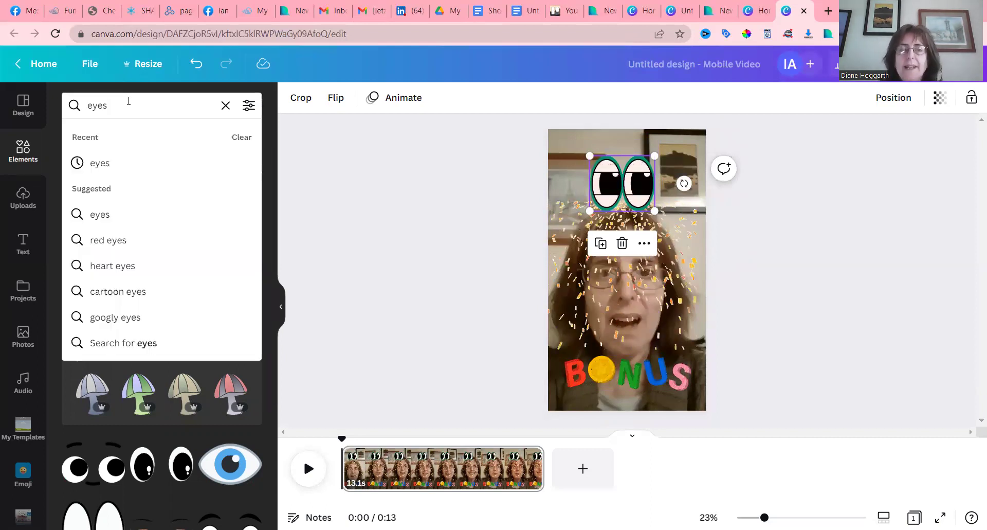
key(BackSpace)
key(BackSpace)
key(BackSpace)
key(BackSpace)
text(prt)
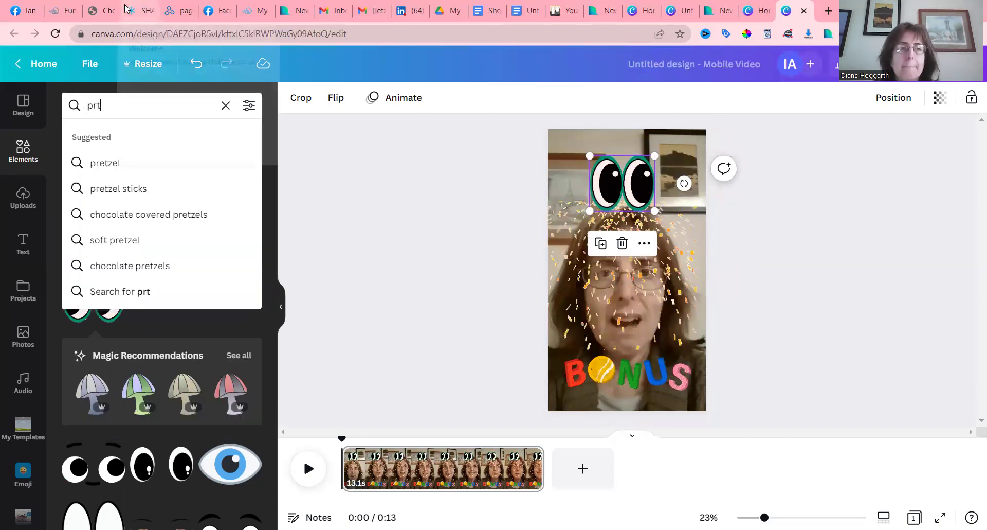
key(BackSpace)
key(BackSpace)
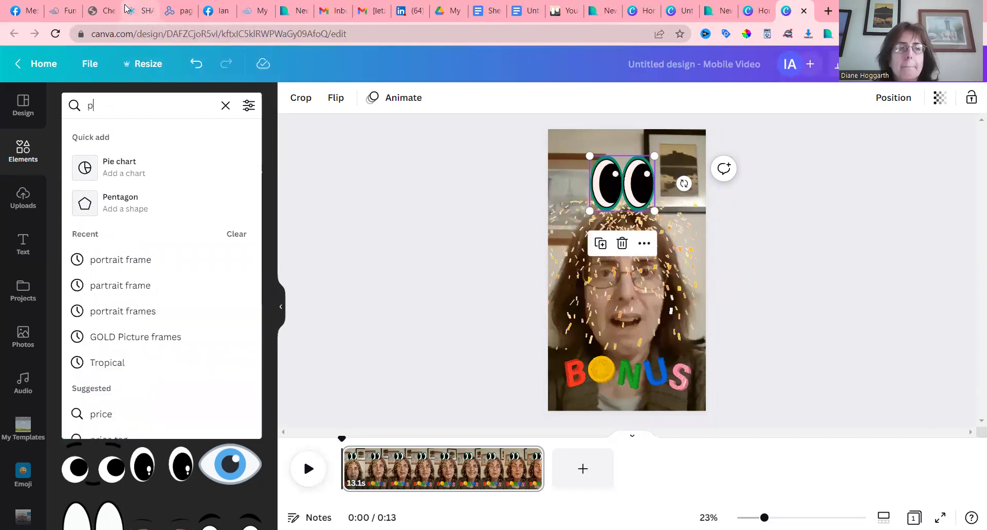
text(ortrait)
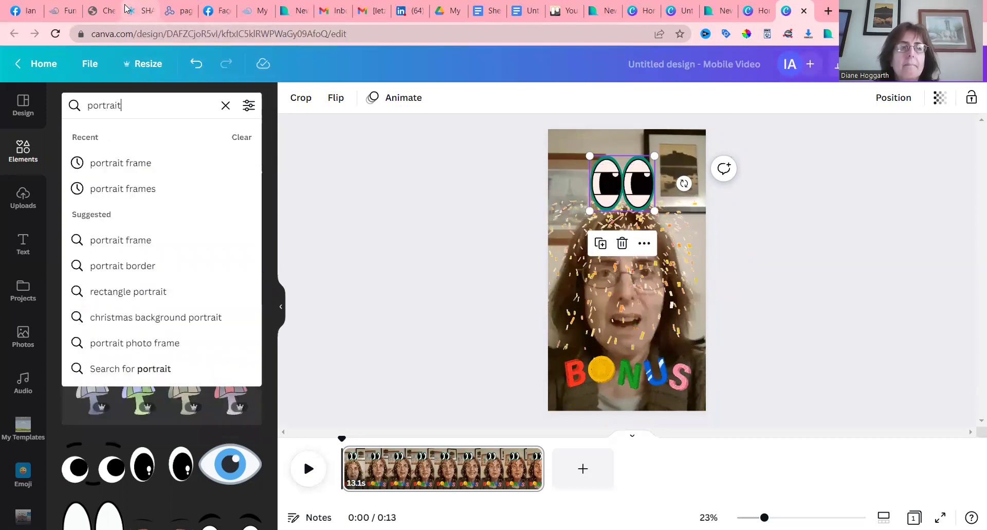
click(115, 163)
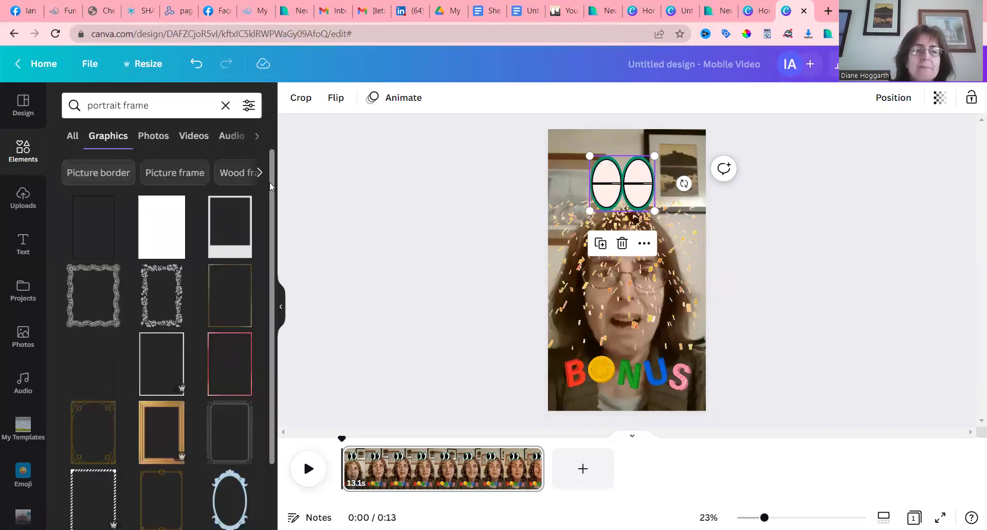
- Scroll through the portrait frame results to reach the gold arched frame
drag(272, 199, 279, 410)
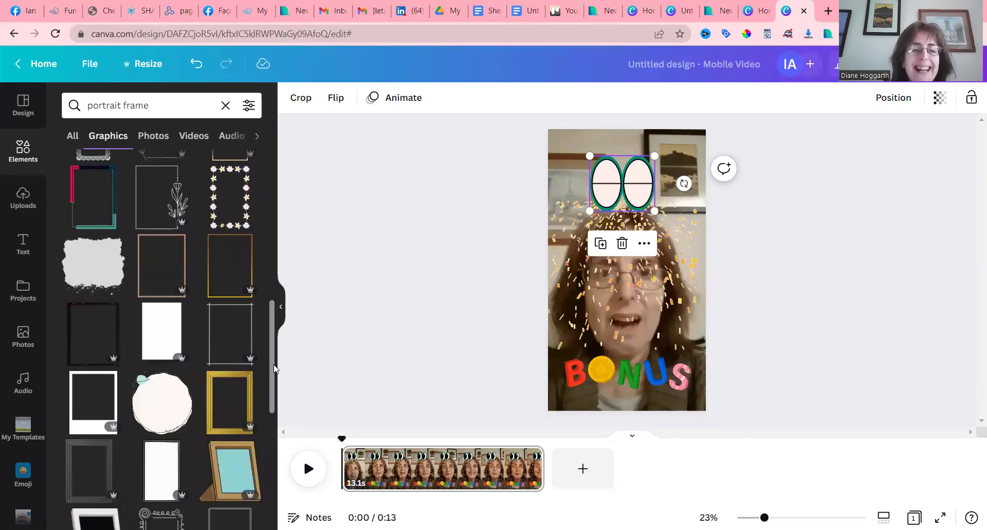
drag(273, 381, 264, 483)
scroll(264, 482, down, 2)
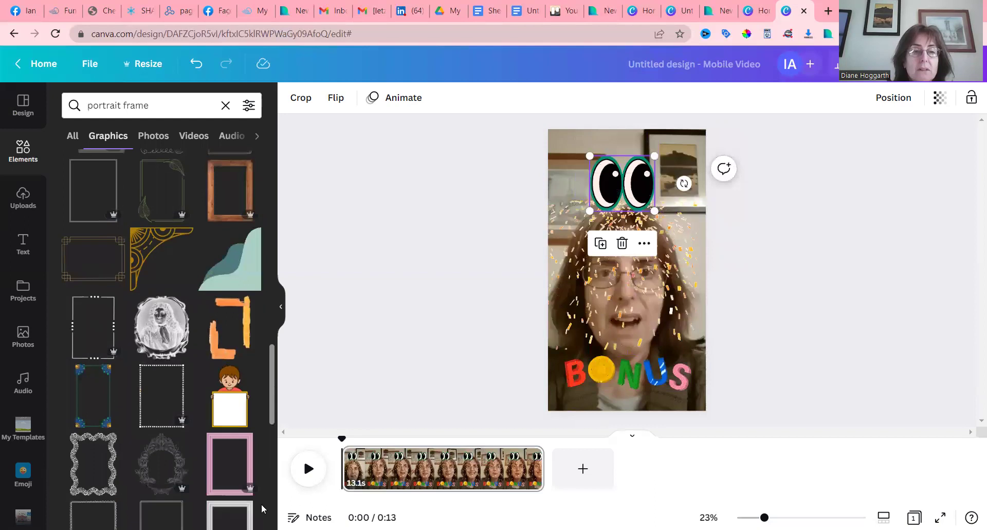
scroll(261, 504, down, 2)
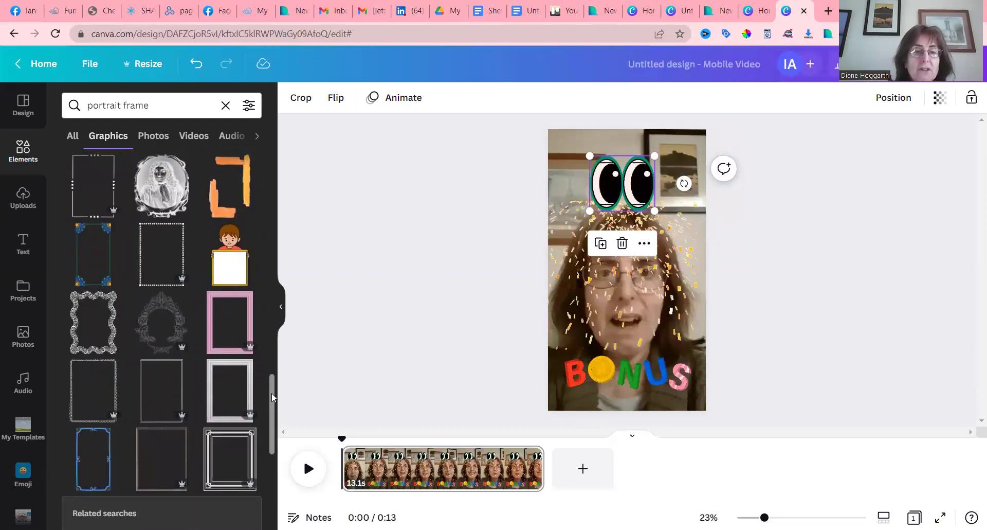
scroll(268, 427, down, 3)
scroll(267, 434, down, 1)
scroll(265, 453, down, 1)
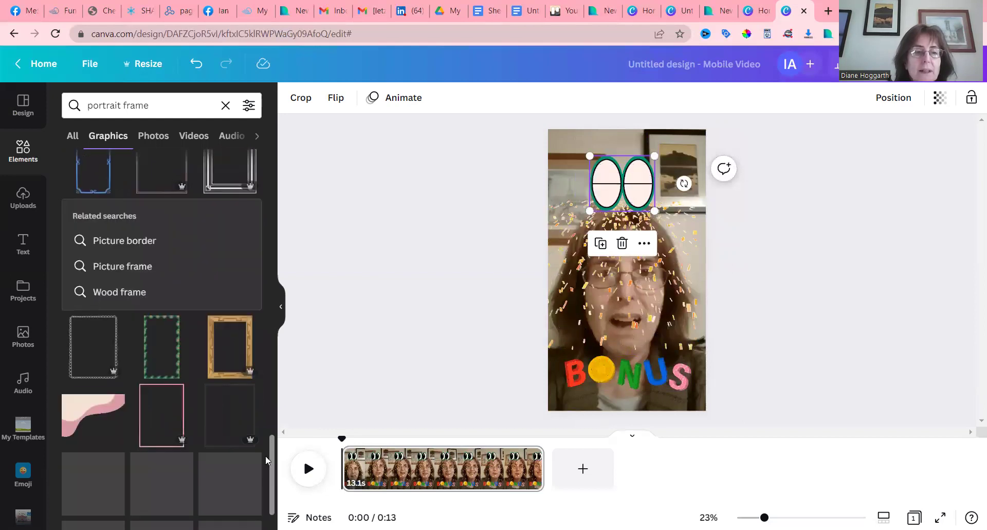
scroll(265, 463, down, 1)
scroll(265, 478, down, 2)
scroll(265, 486, down, 1)
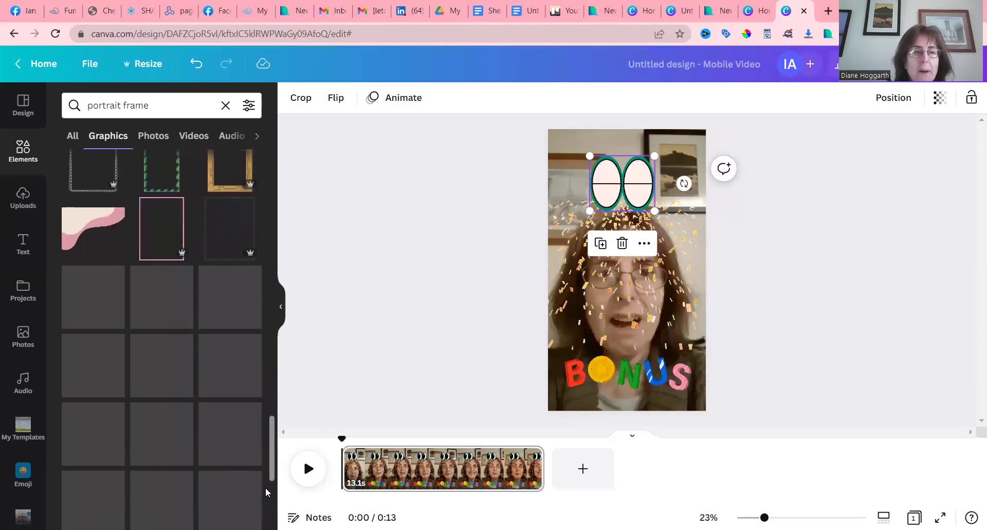
mouse_move(229, 434)
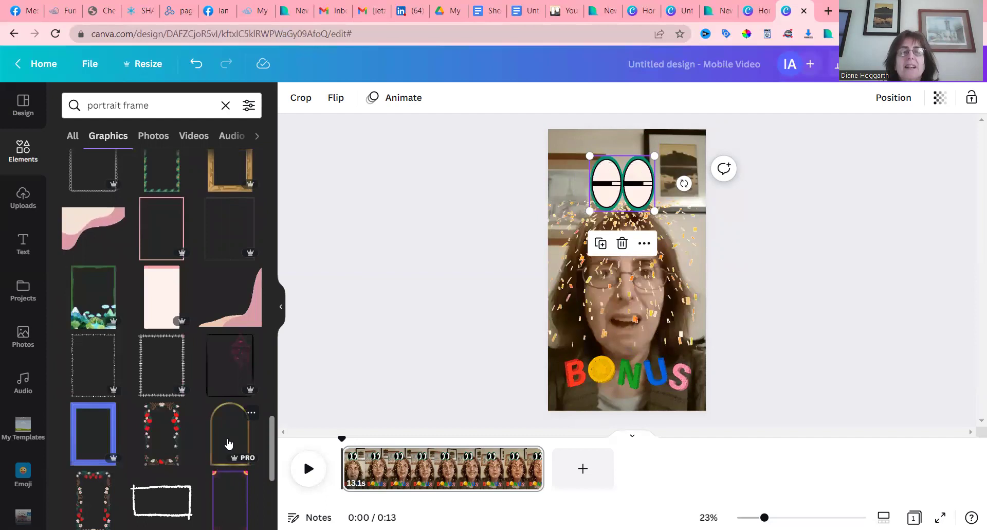
- Add the gold arched frame and resize it to cover most of the video
click(229, 444)
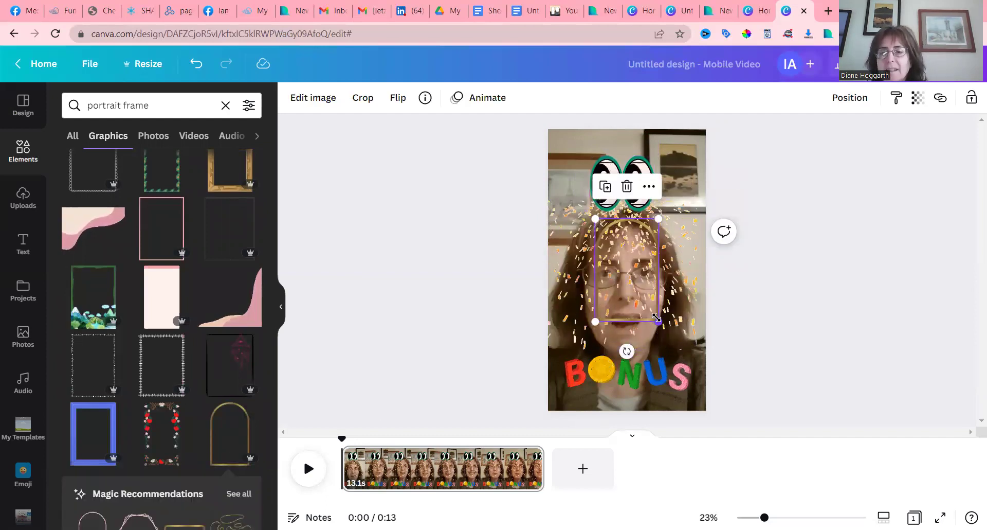
mouse_move(659, 321)
mouse_down()
mouse_move(676, 391)
mouse_move(709, 401)
mouse_up()
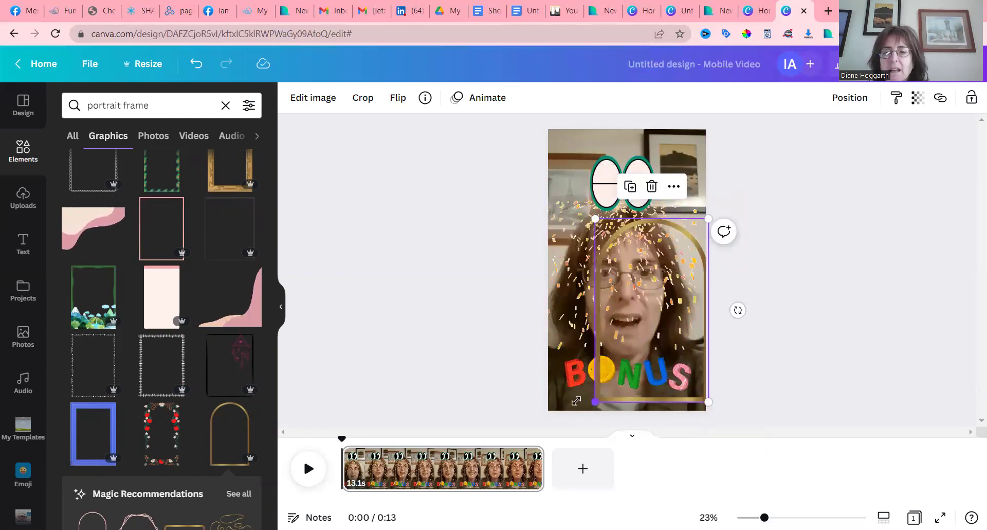
drag(592, 400, 561, 399)
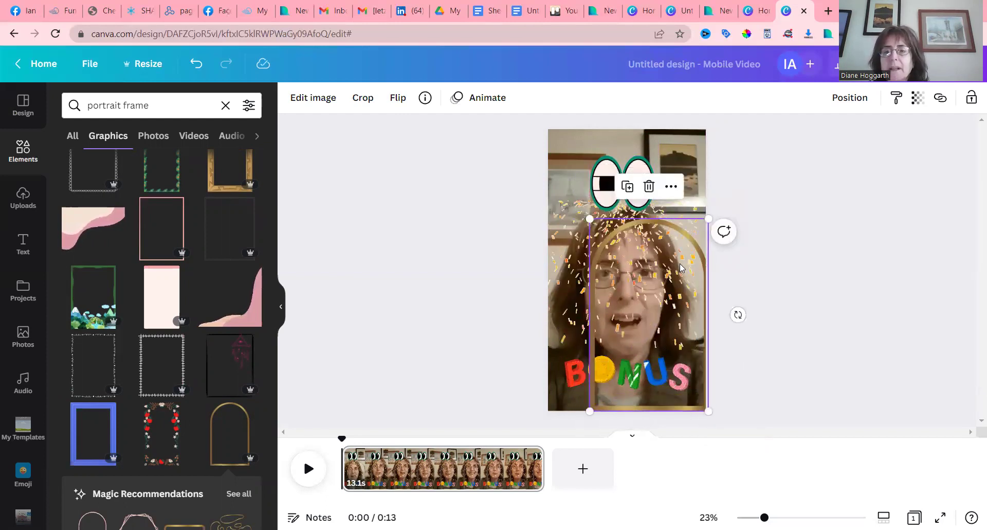
drag(680, 263, 639, 198)
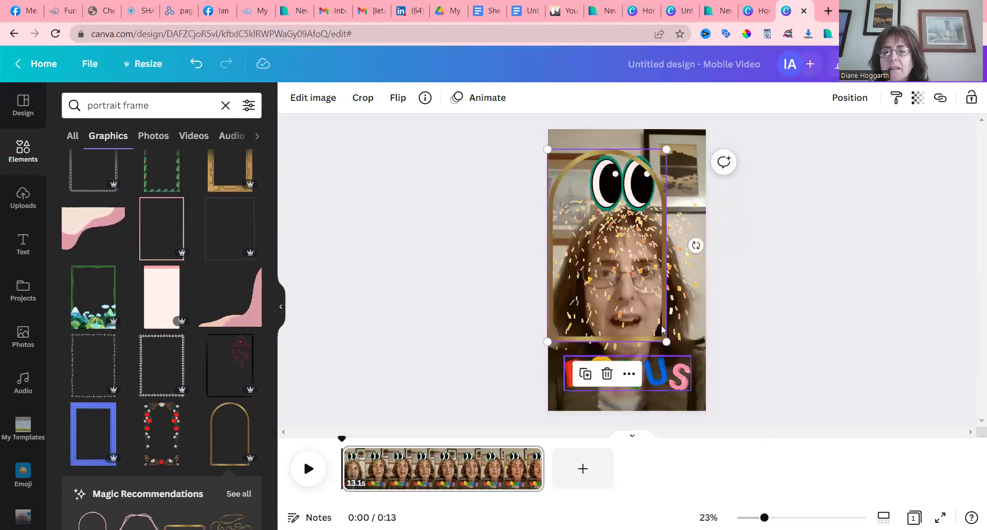
drag(667, 340, 698, 414)
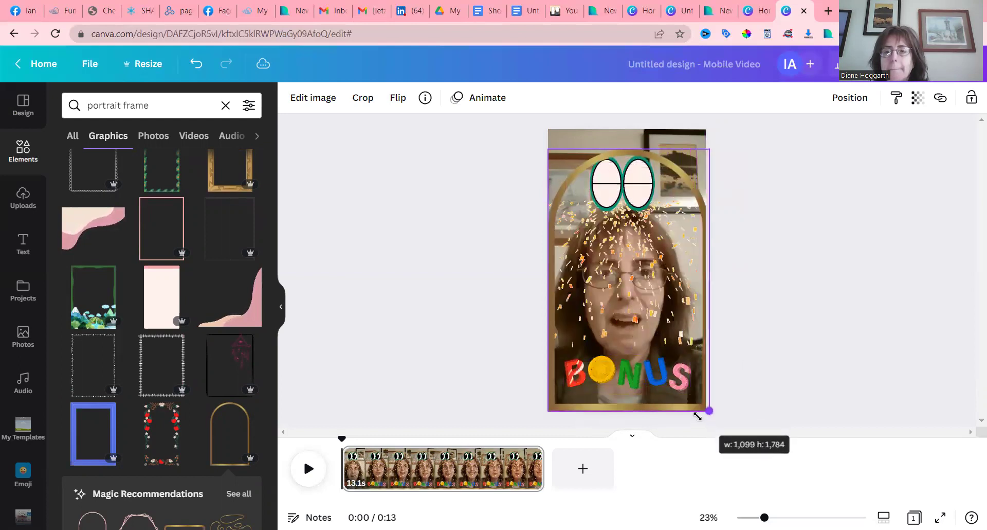
drag(698, 414, 691, 408)
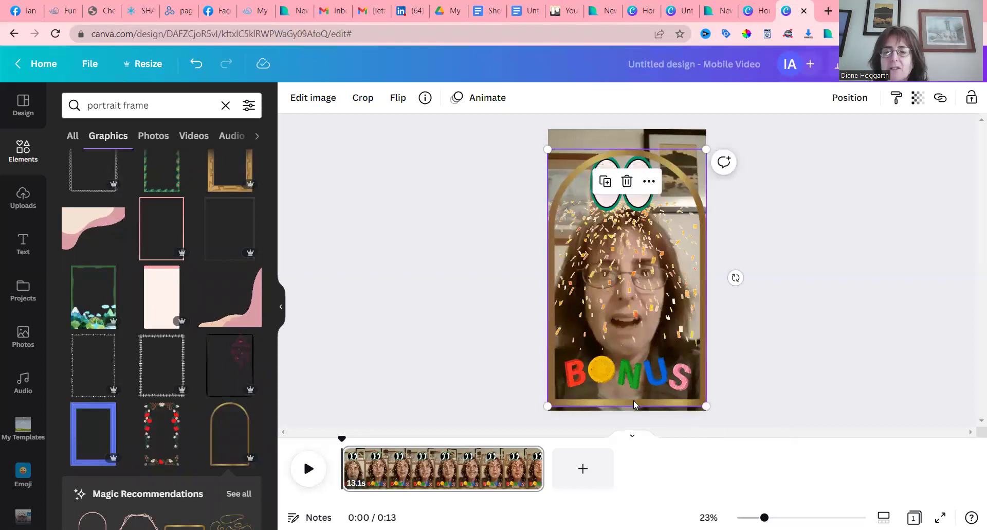
drag(634, 400, 632, 407)
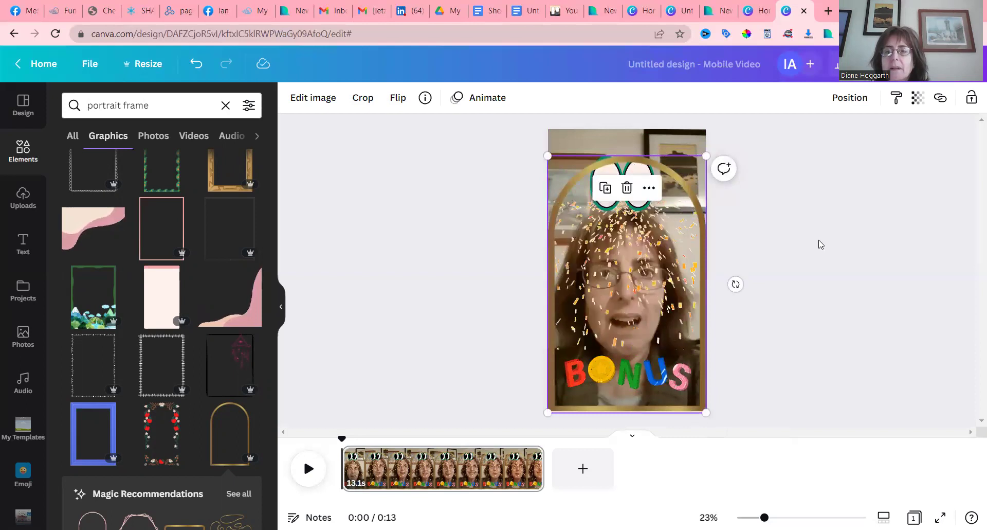
- Nudge the arch frame up to the video's top edge and deselect it
click(852, 245)
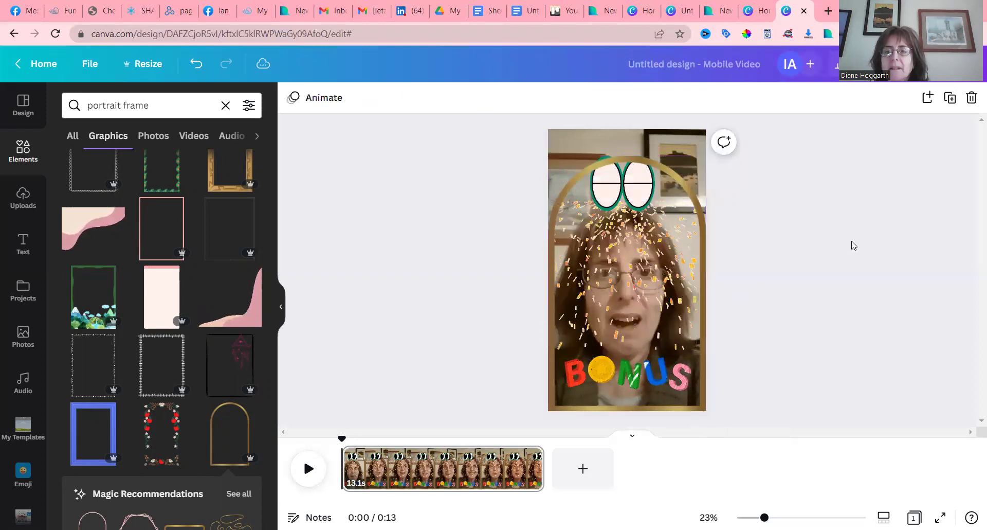
click(640, 184)
drag(640, 166, 639, 171)
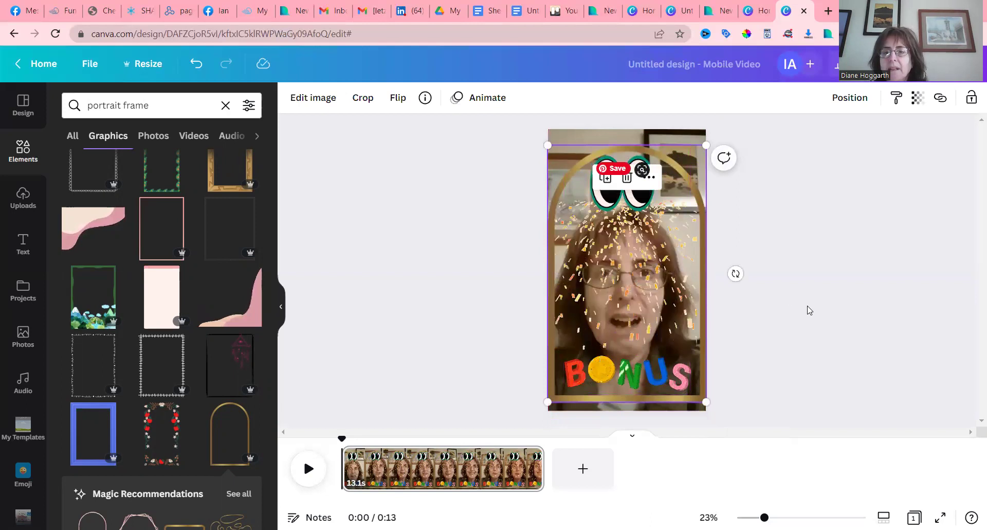
click(892, 258)
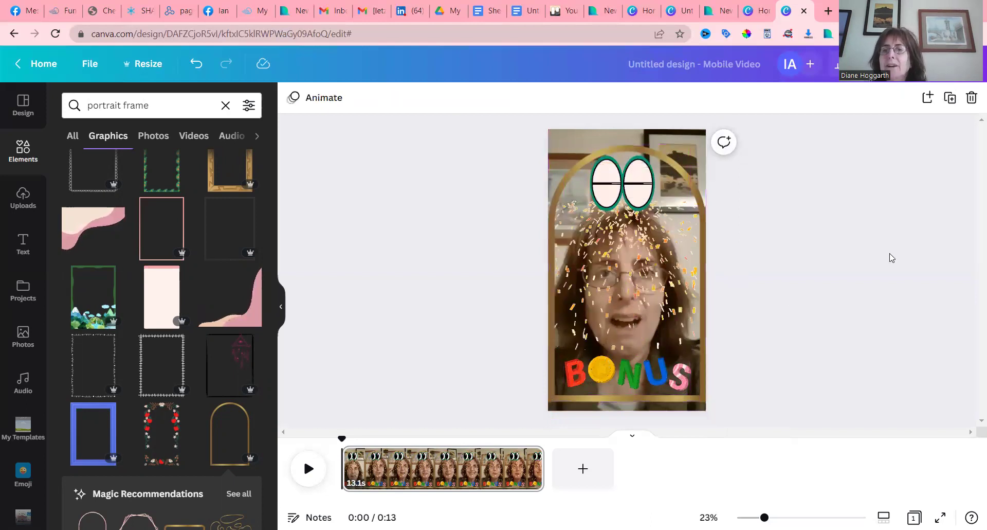
- Bring up the design's download settings from Share: MP4 Video at 1080p
click(905, 64)
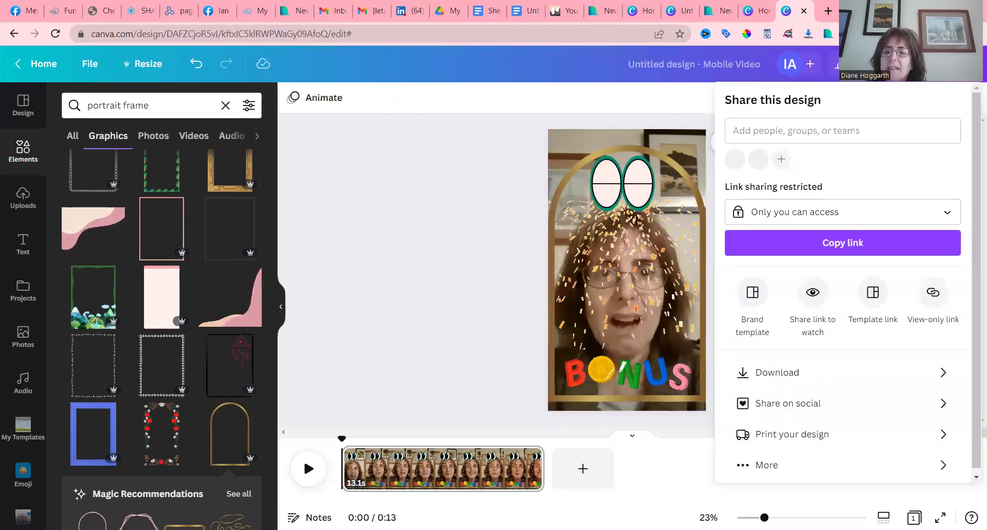
click(773, 370)
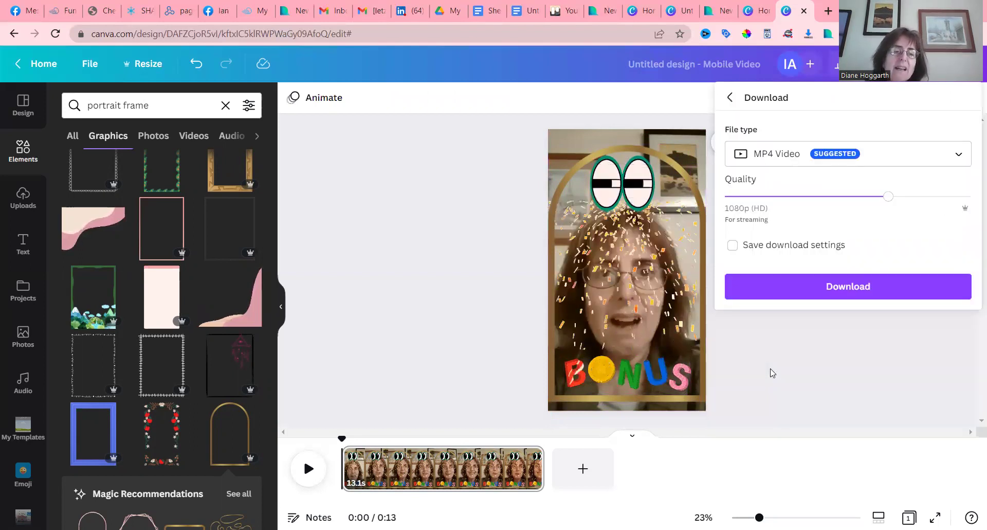